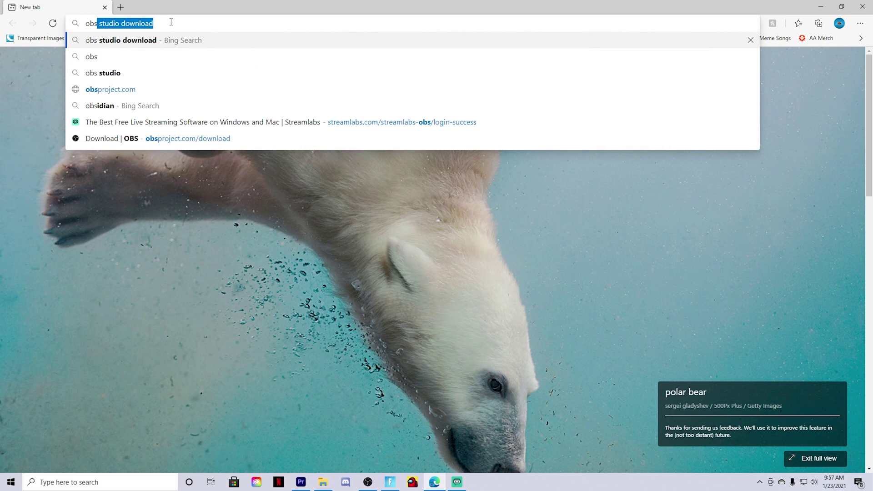
text( studio d)
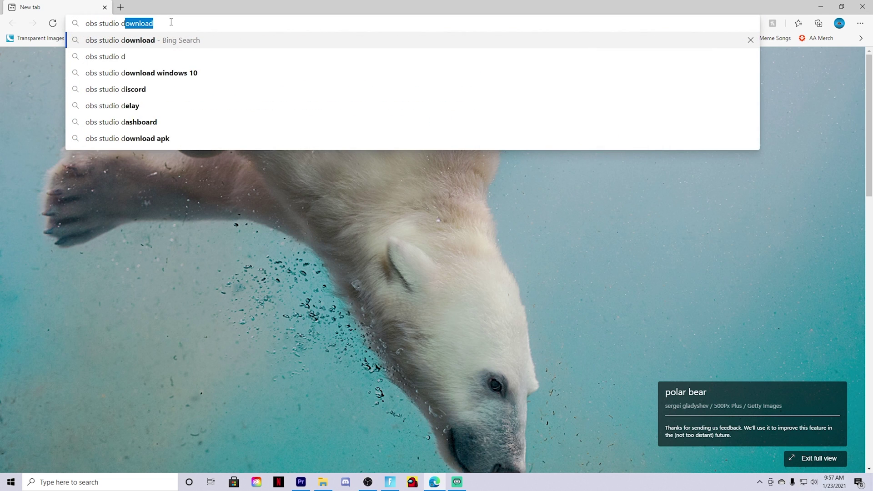
text(ownload)
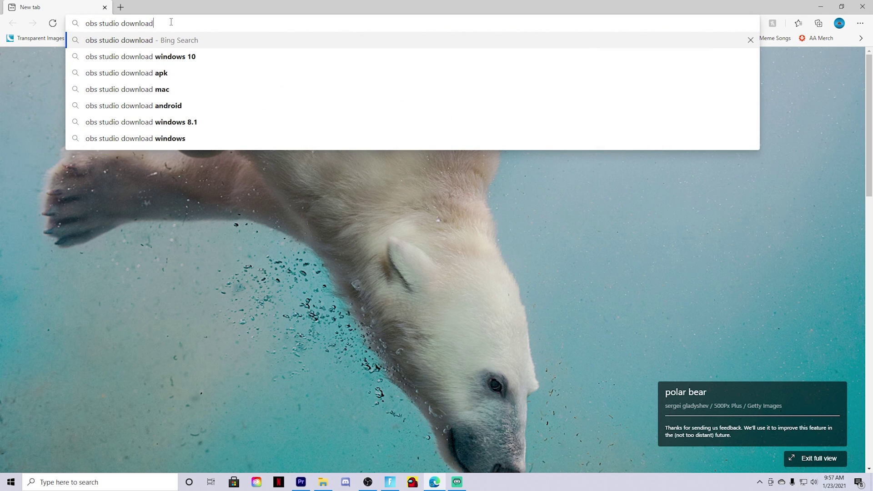
Step: Run the Bing search for 'obs studio download' from the Edge address bar
key(Return)
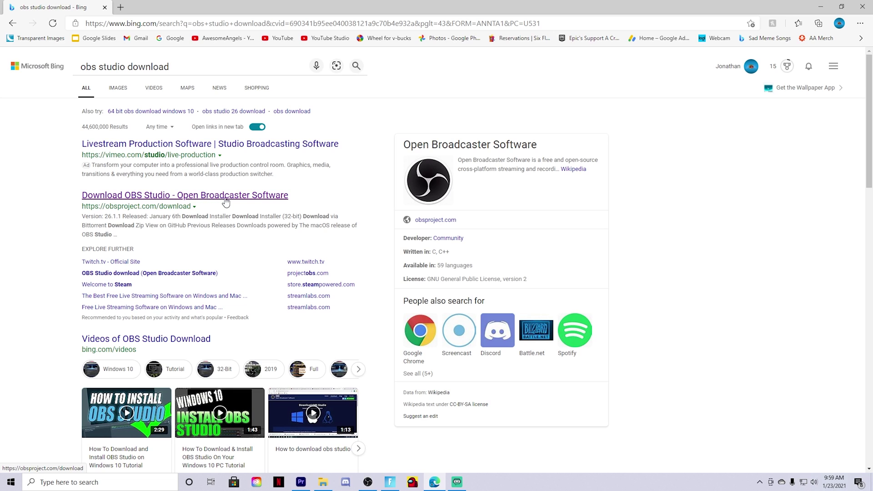
Step: From the official OBS download page, request the Windows 26.1.1 installer after viewing the macOS release
click(258, 198)
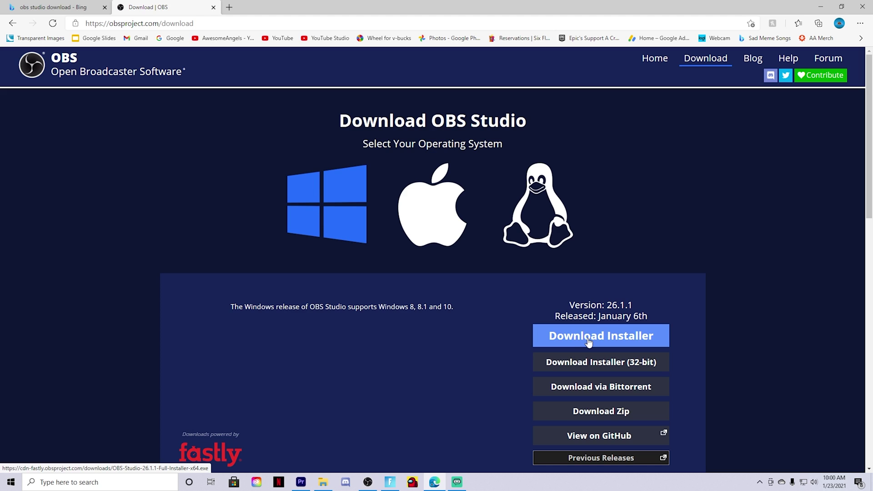
click(435, 220)
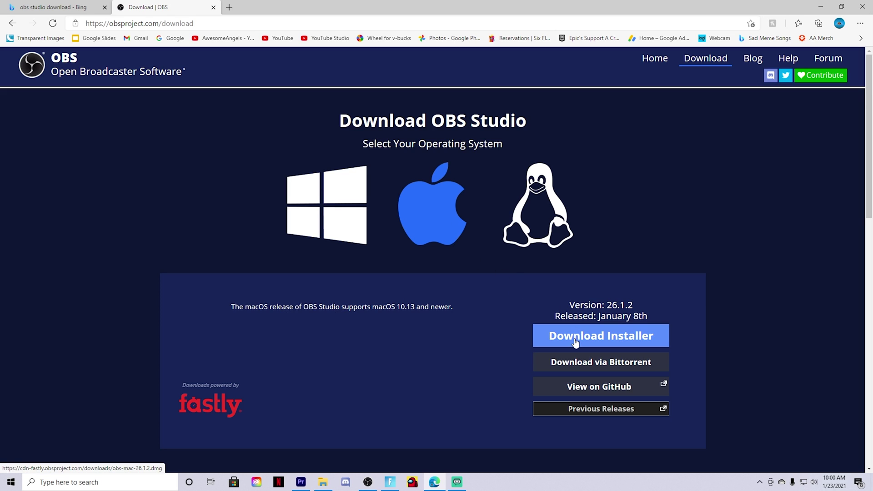
click(329, 222)
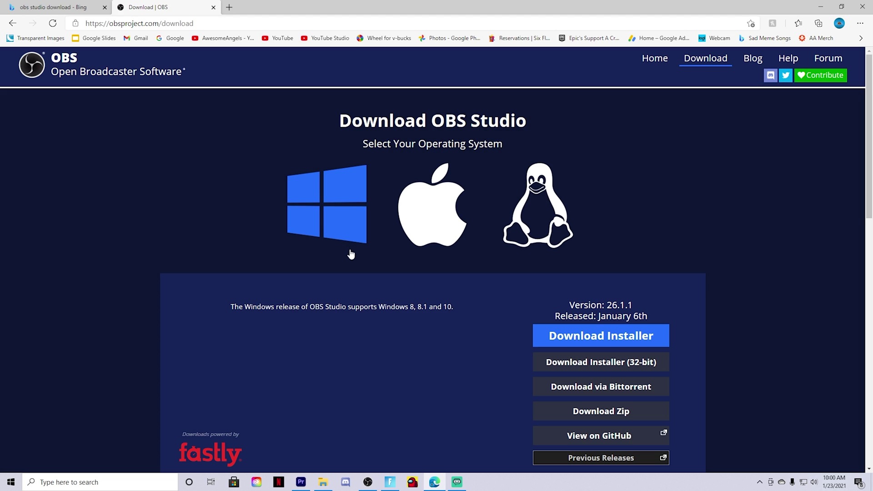
click(561, 342)
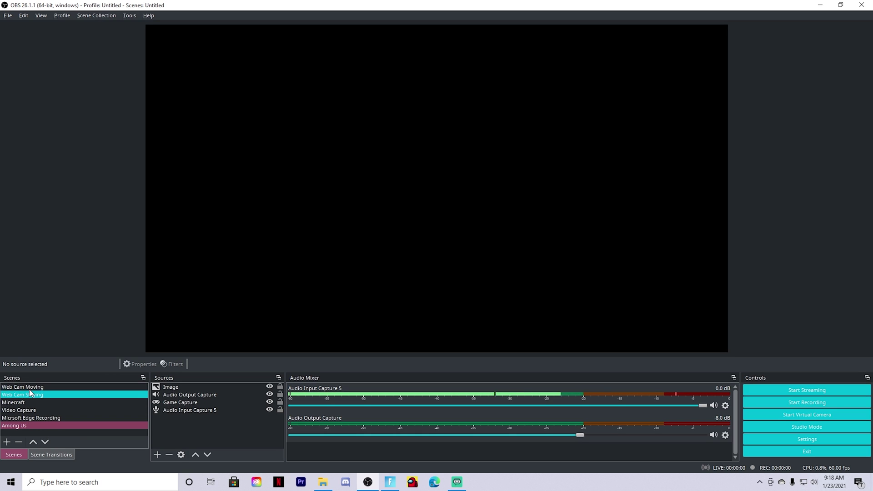
Step: Add a new scene named 'Test' via the Scenes list menu
right_click(32, 432)
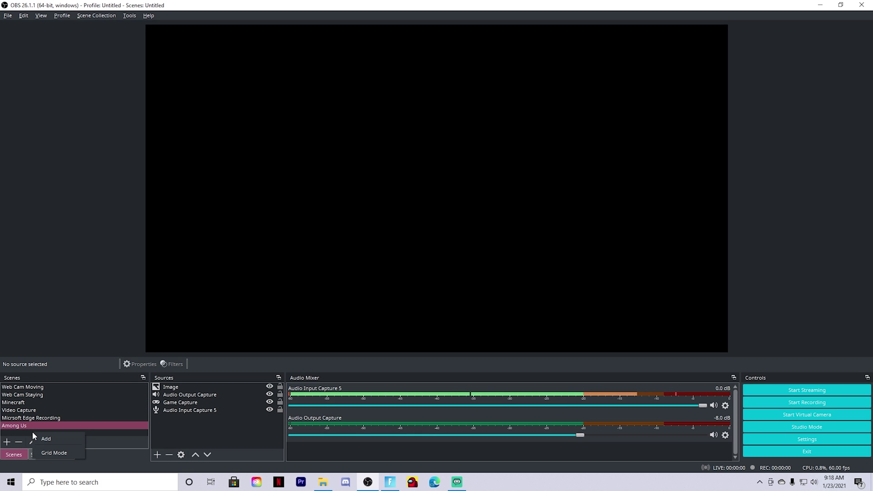
click(38, 435)
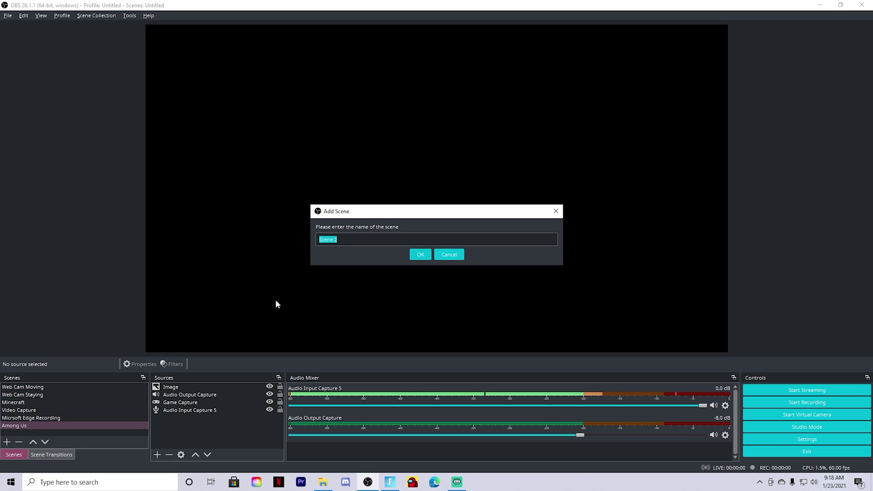
key(BackSpace)
text(t)
click(420, 254)
Step: Create a Game Capture source named 'Fortnite Test' in the Test scene
right_click(233, 413)
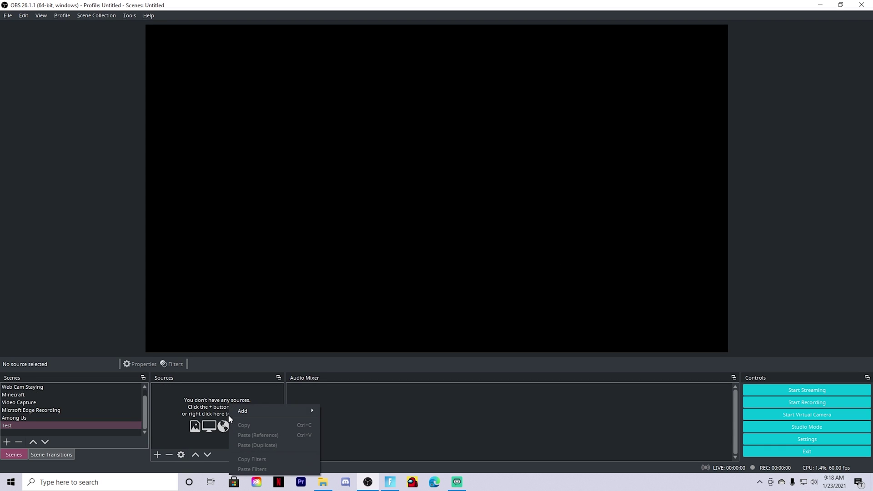
click(192, 410)
right_click(175, 399)
mouse_move(205, 406)
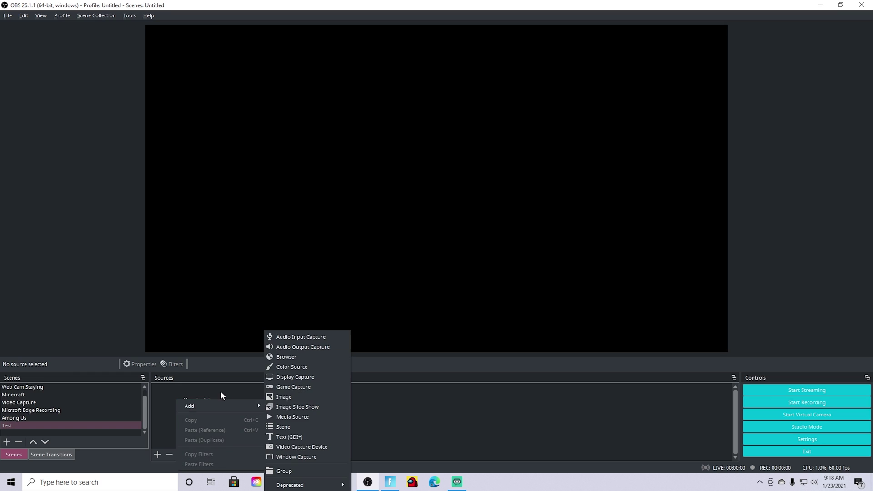
click(303, 388)
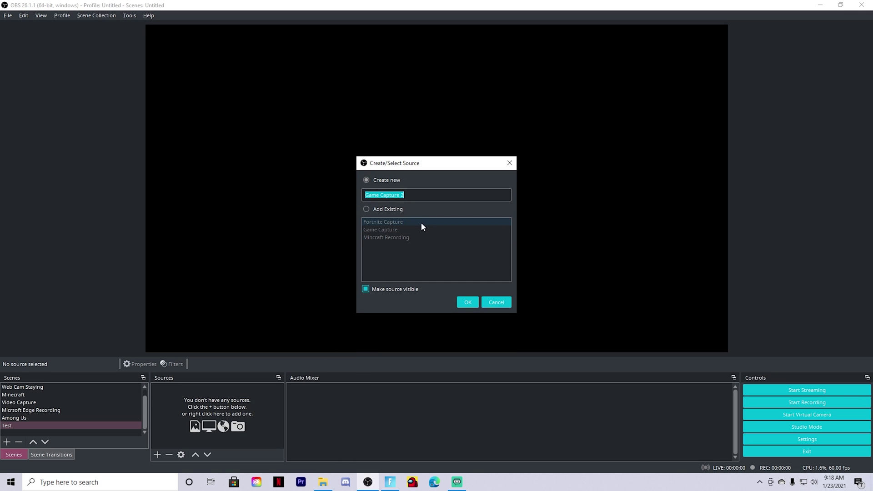
text(Fortn)
text(ite)
key(BackSpace)
text(e )
text(T)
text(est)
click(464, 303)
Step: Set its mode to Capture specific window and select the Fortnite game window
click(436, 280)
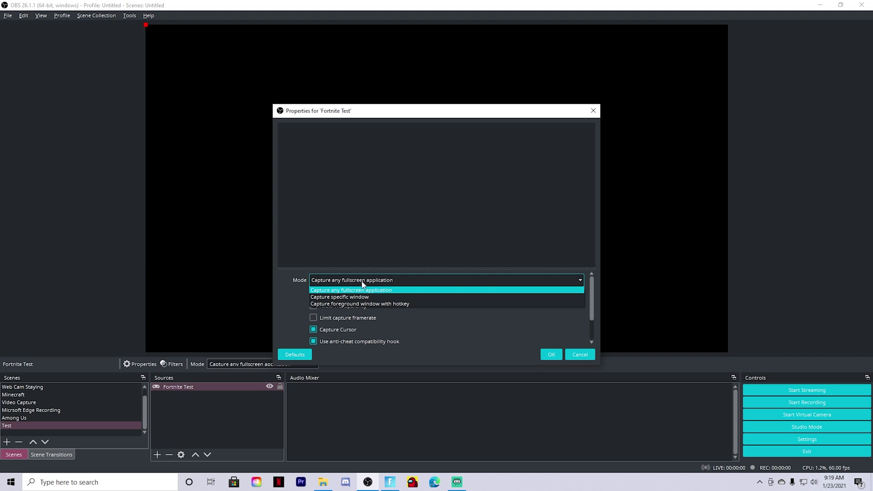
click(387, 297)
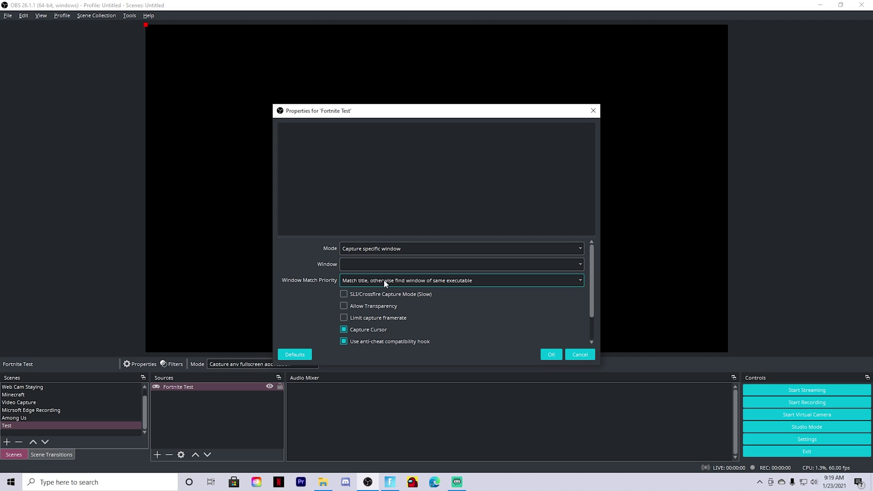
click(460, 263)
click(419, 288)
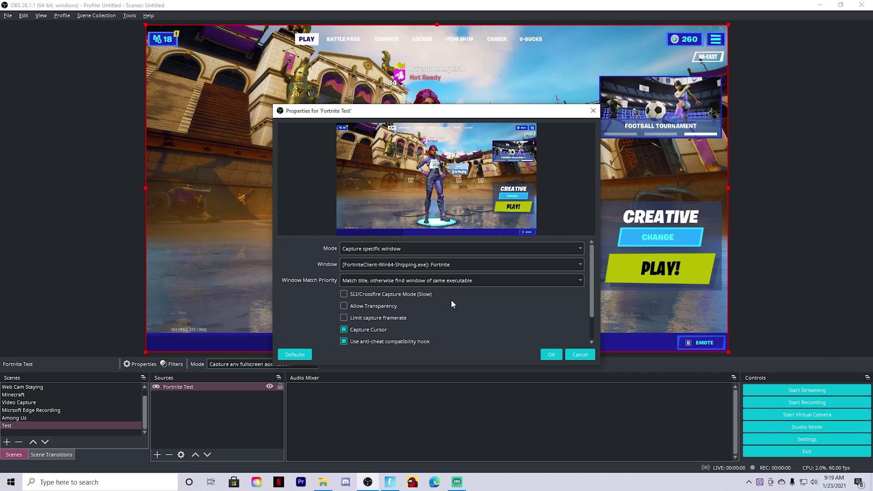
click(553, 353)
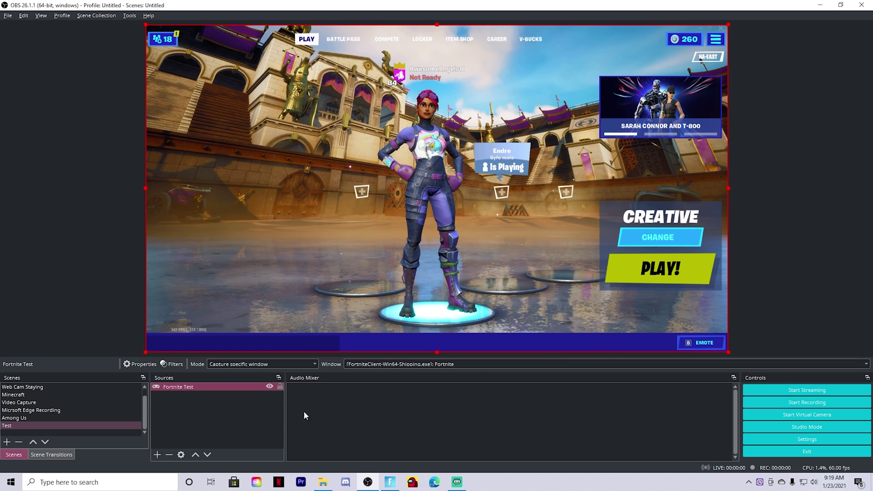
Step: Add an Audio Input Capture source 'Mic 2' using the Microphone (Yeti Nano) device
right_click(201, 406)
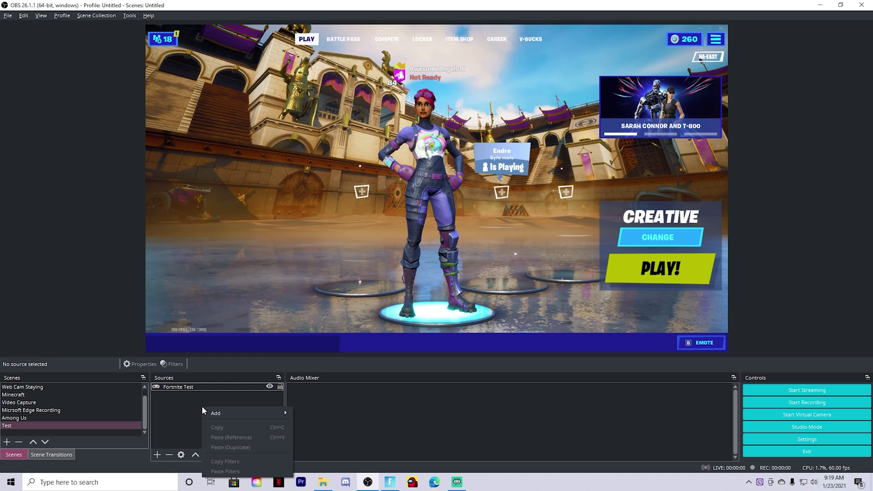
mouse_move(243, 413)
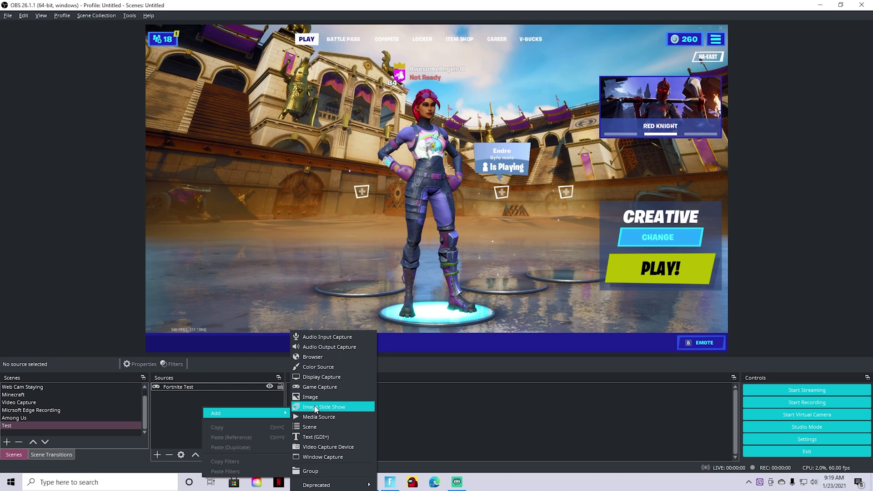
click(319, 337)
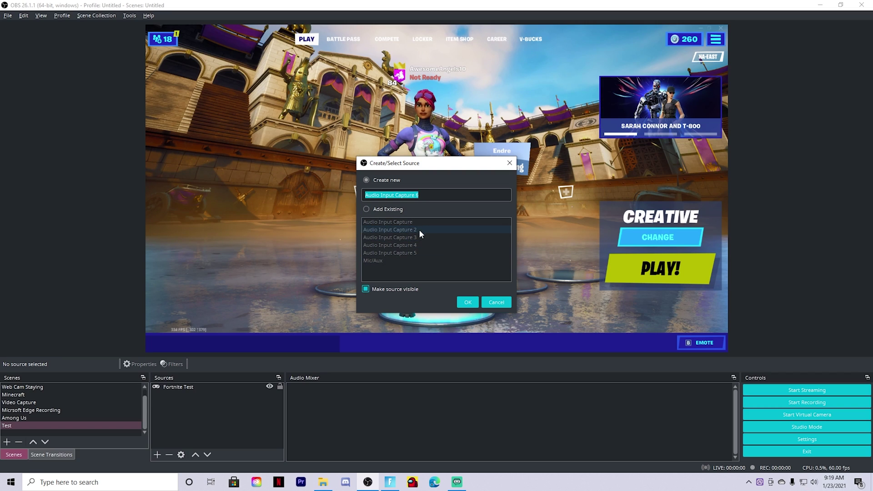
text(Mi)
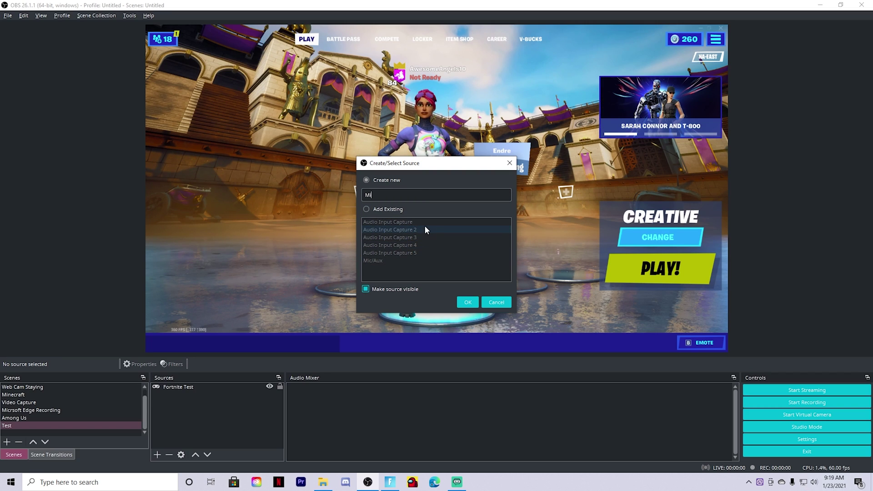
text(c 2)
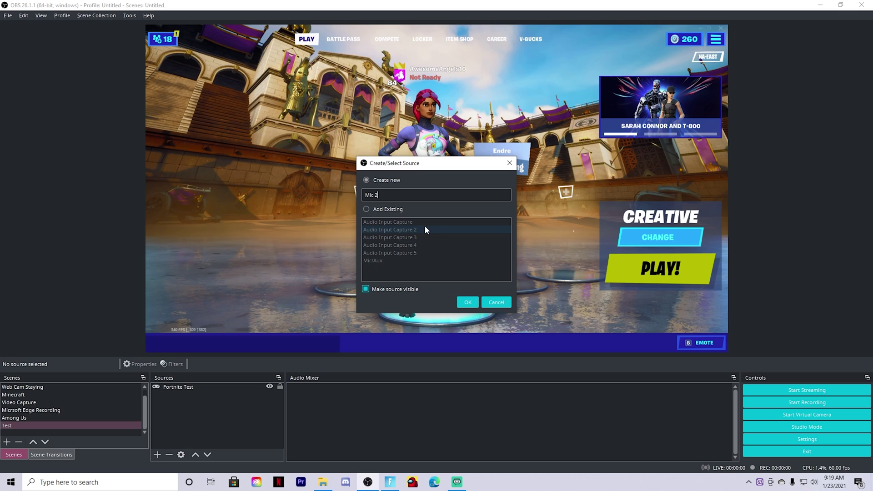
click(468, 302)
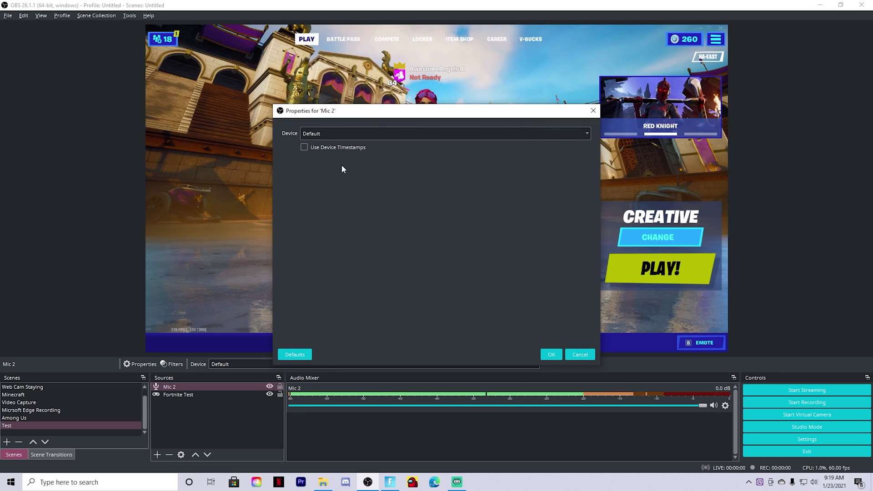
click(356, 134)
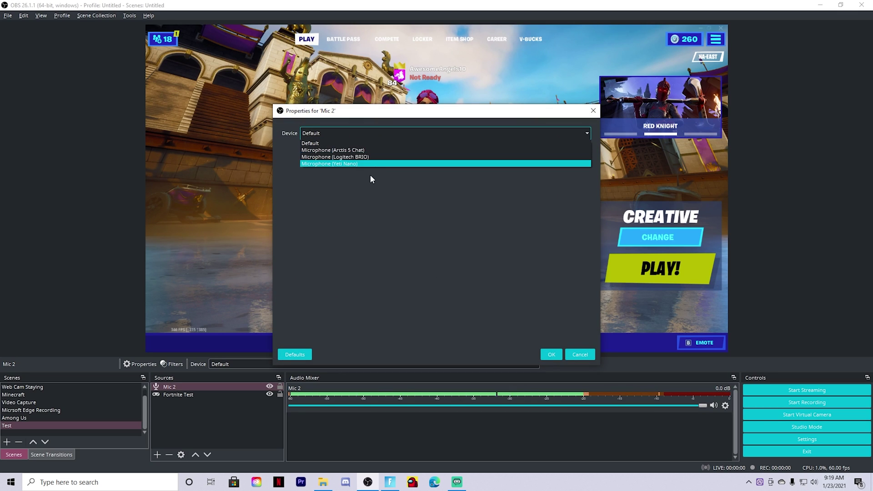
click(344, 164)
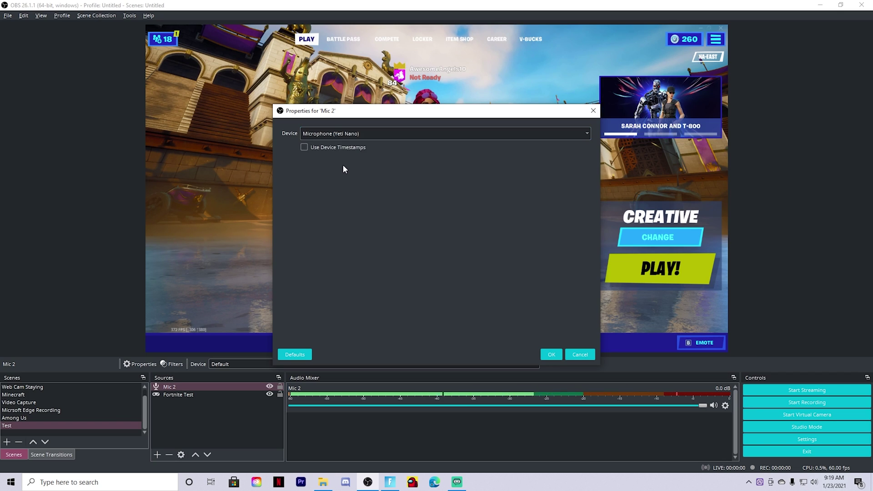
click(551, 356)
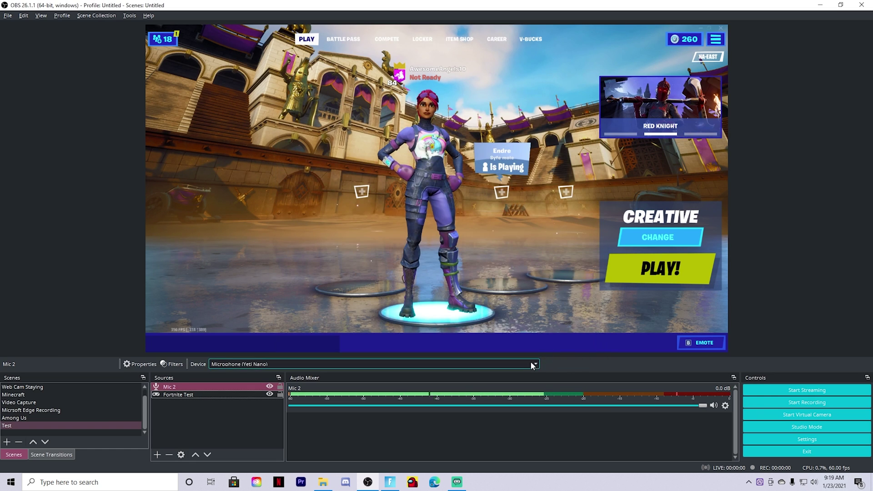
Step: Add an Audio Output Capture source 'Output' left on the Default device
right_click(205, 417)
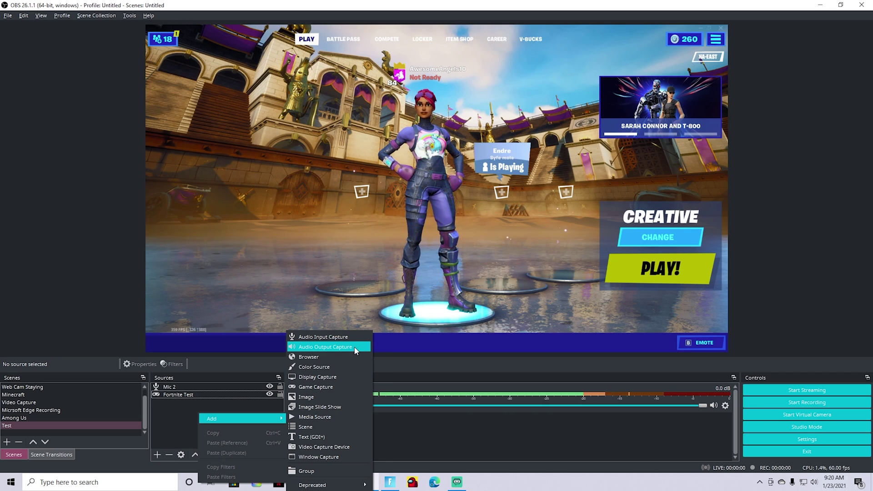
click(317, 347)
key(BackSpace)
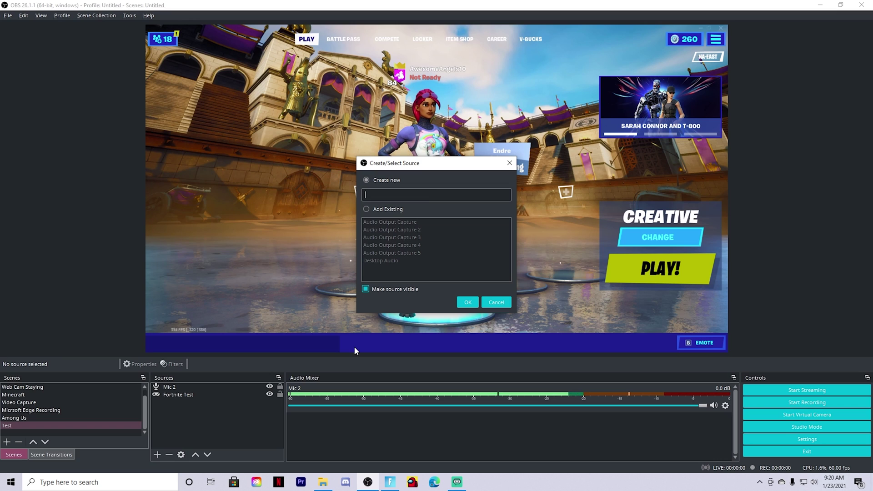
text(Output)
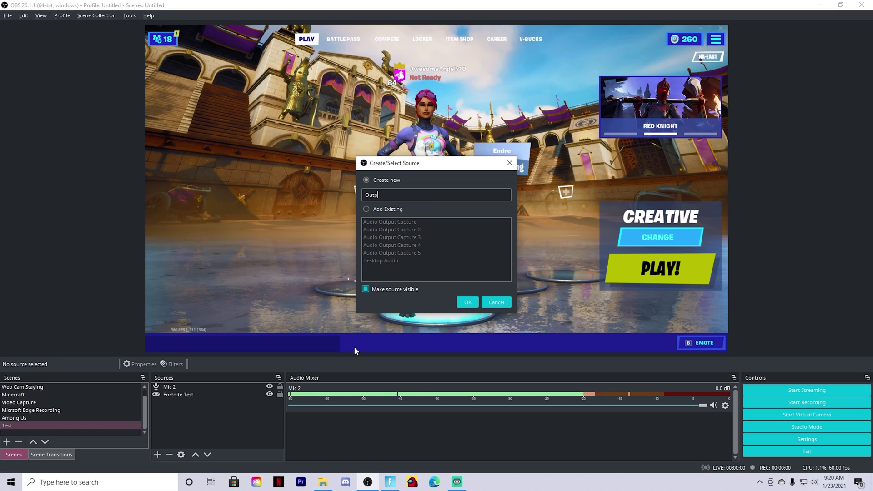
click(468, 302)
click(443, 133)
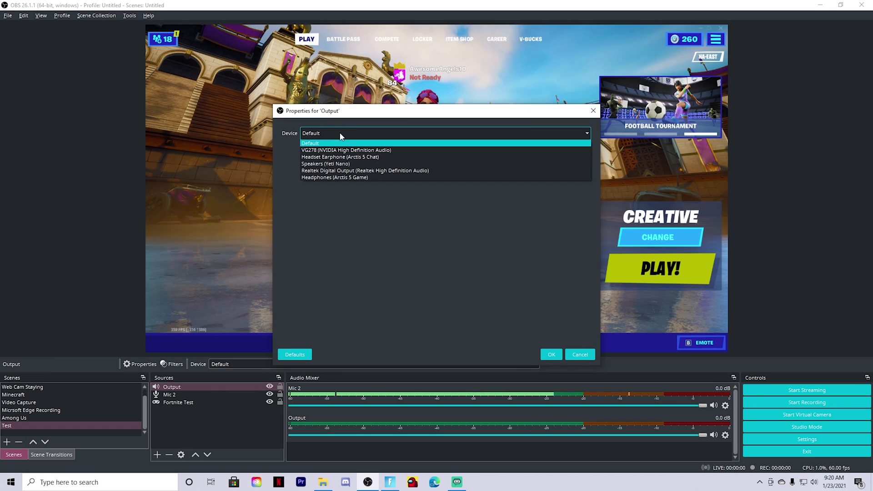
click(351, 218)
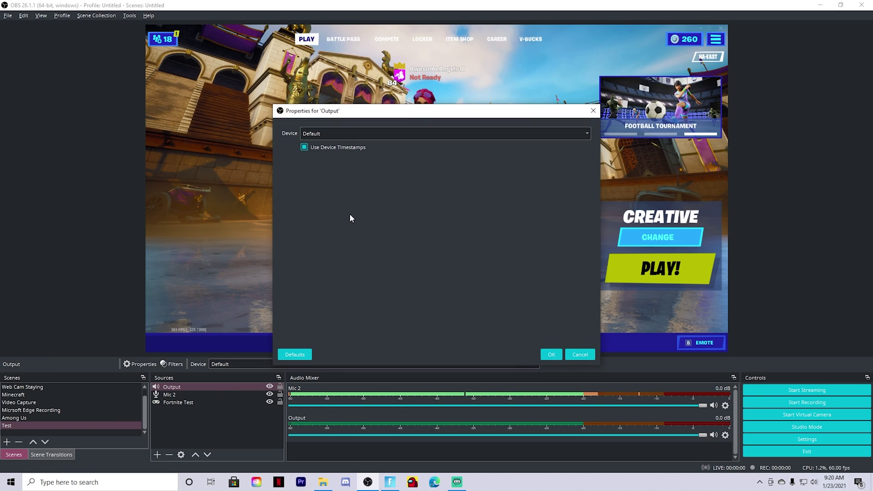
click(344, 135)
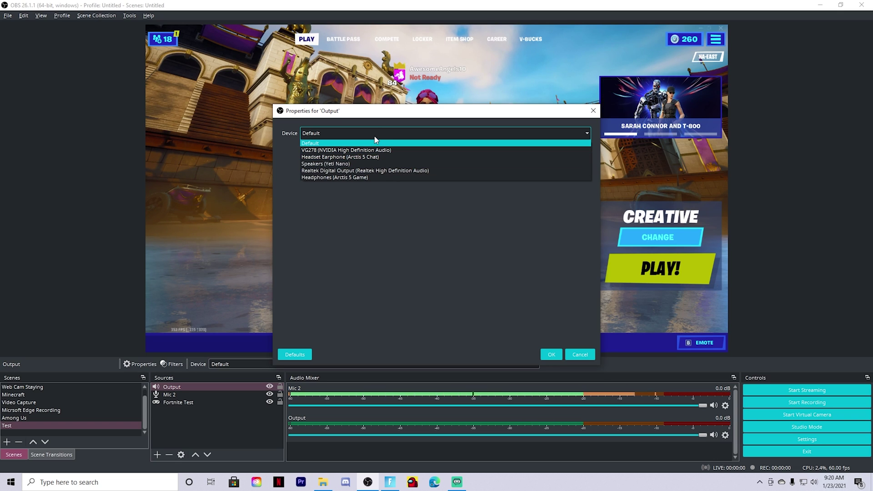
click(338, 142)
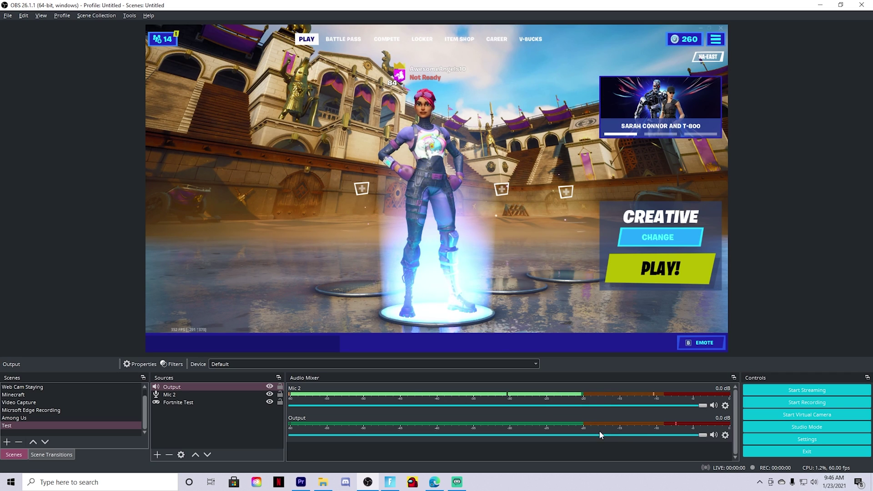
drag(703, 405, 304, 407)
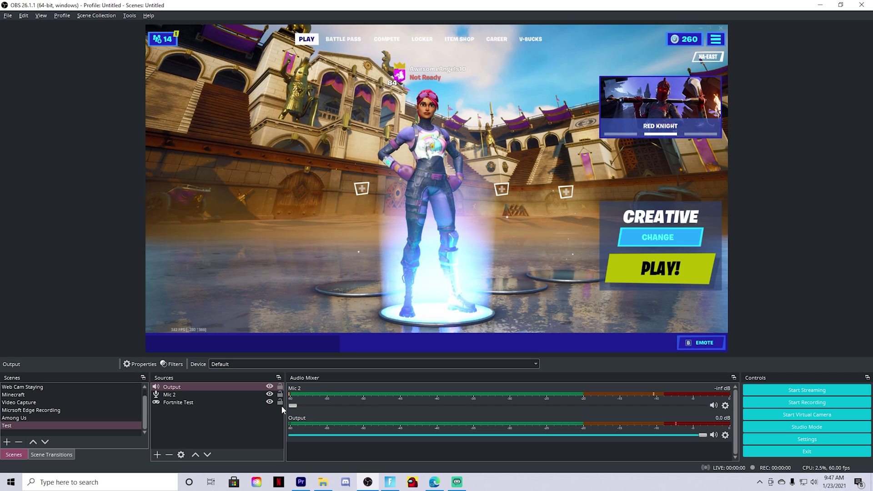
drag(294, 406, 702, 405)
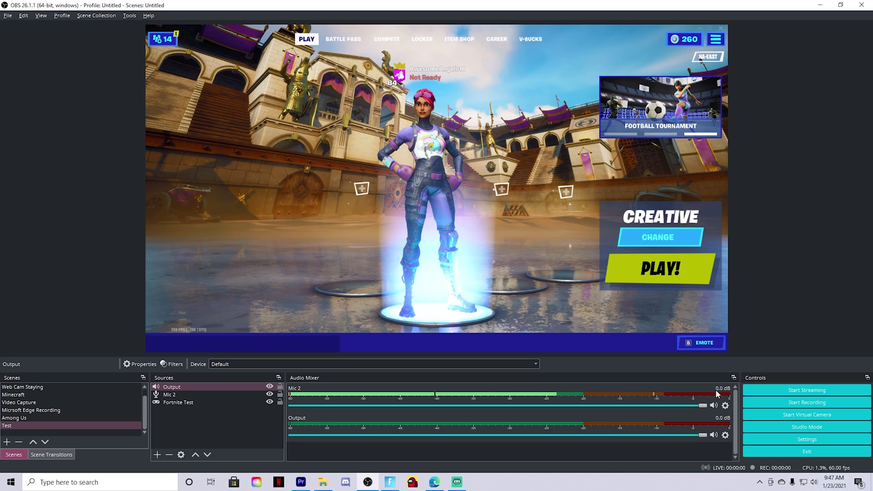
drag(703, 406, 418, 407)
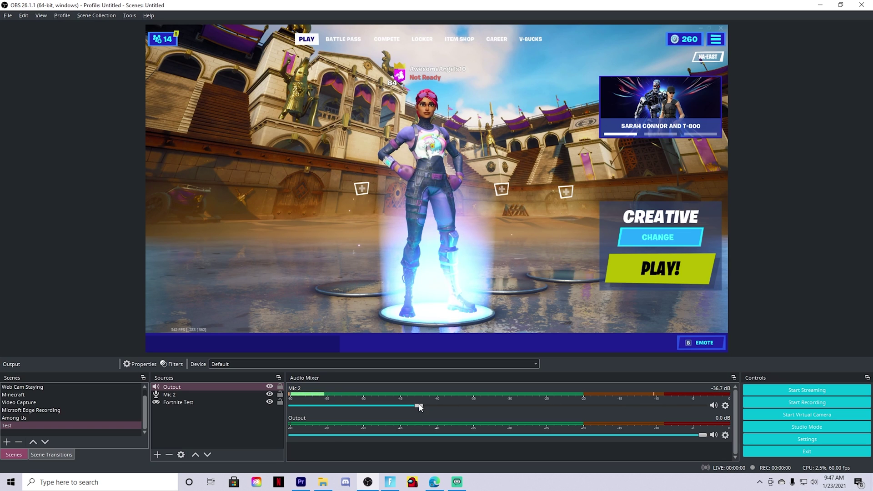
drag(418, 406, 703, 406)
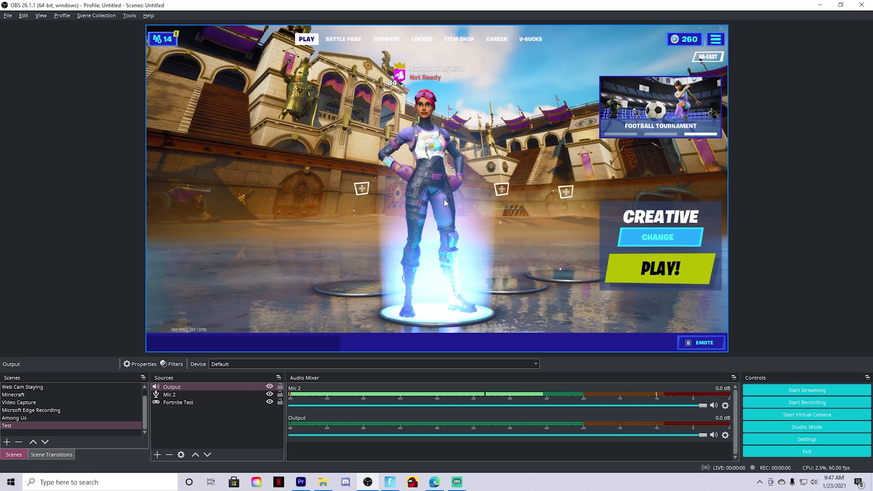
mouse_move(703, 436)
mouse_down()
mouse_move(373, 436)
mouse_move(407, 437)
mouse_up()
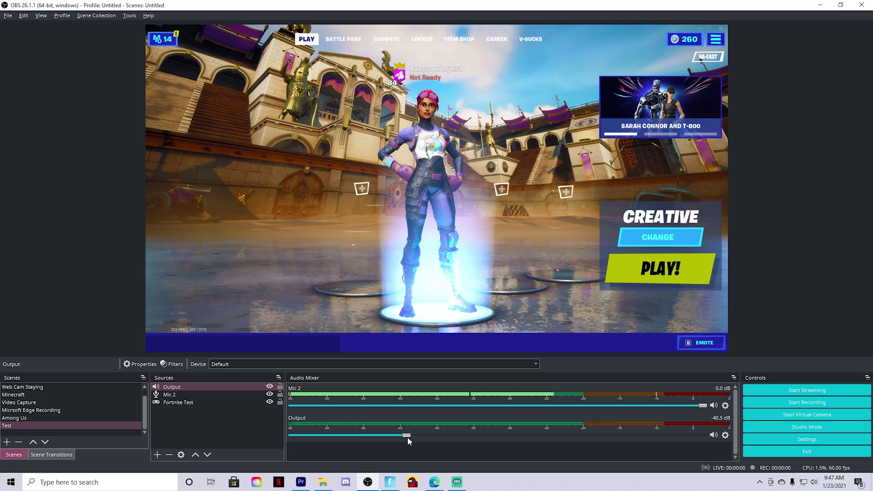
drag(408, 437, 704, 435)
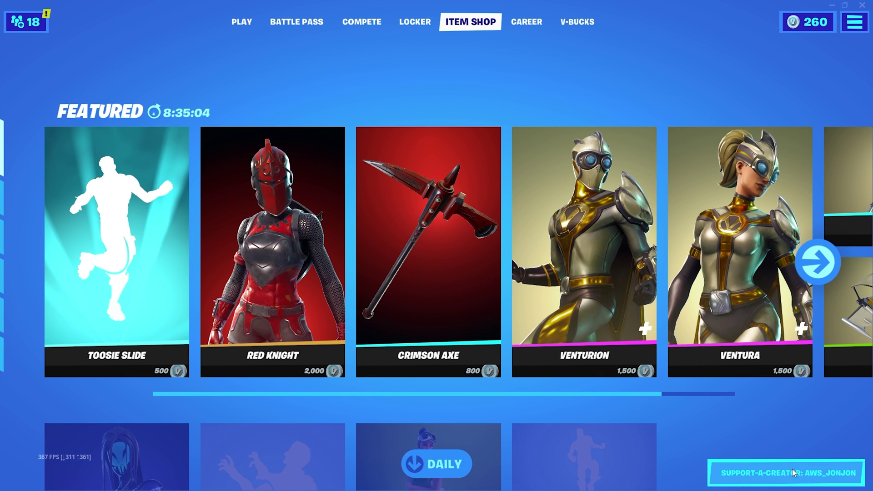
Step: Bring up the Support-a-Creator prompt from the Item Shop's bottom-right button
click(791, 468)
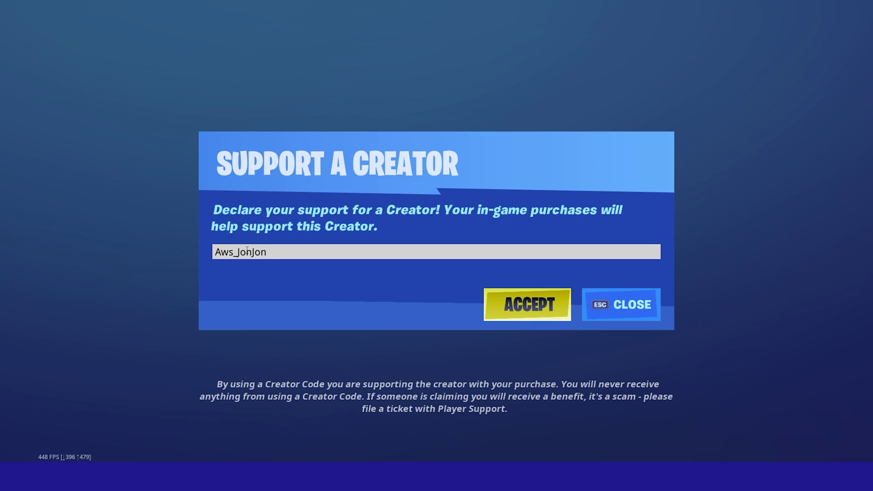